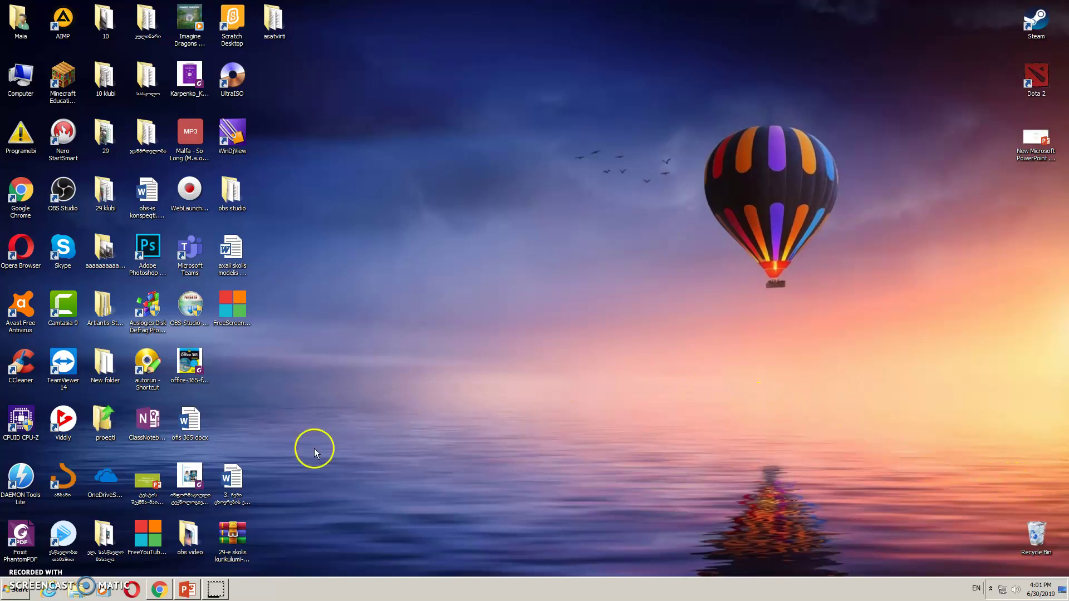
Step: Switch to PowerPoint and present the opening slides up to launching the free recorder on the Screencast-O-Matic site
click(189, 591)
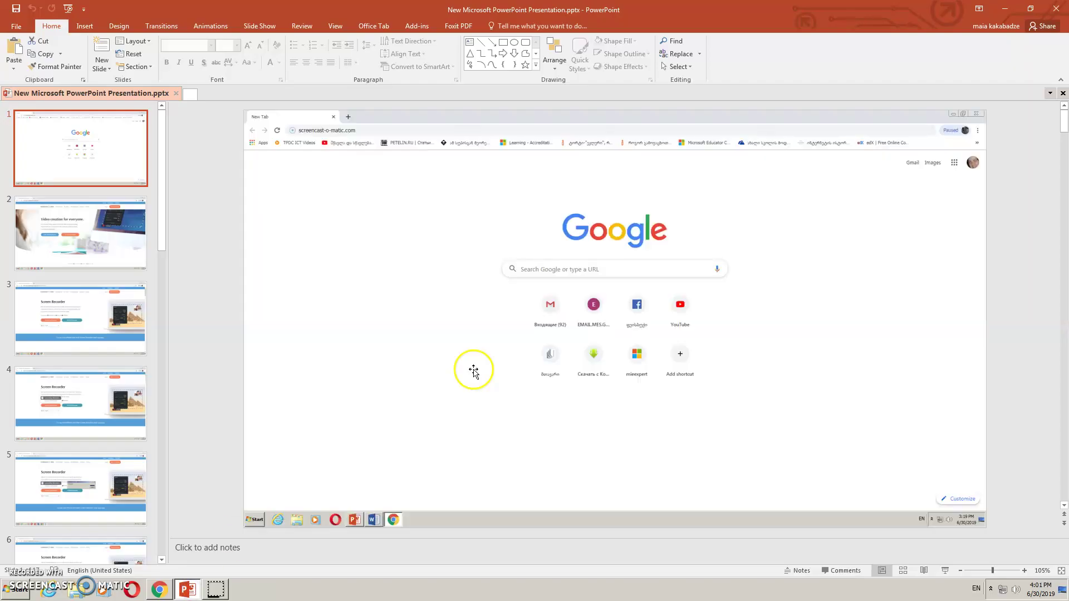
click(945, 571)
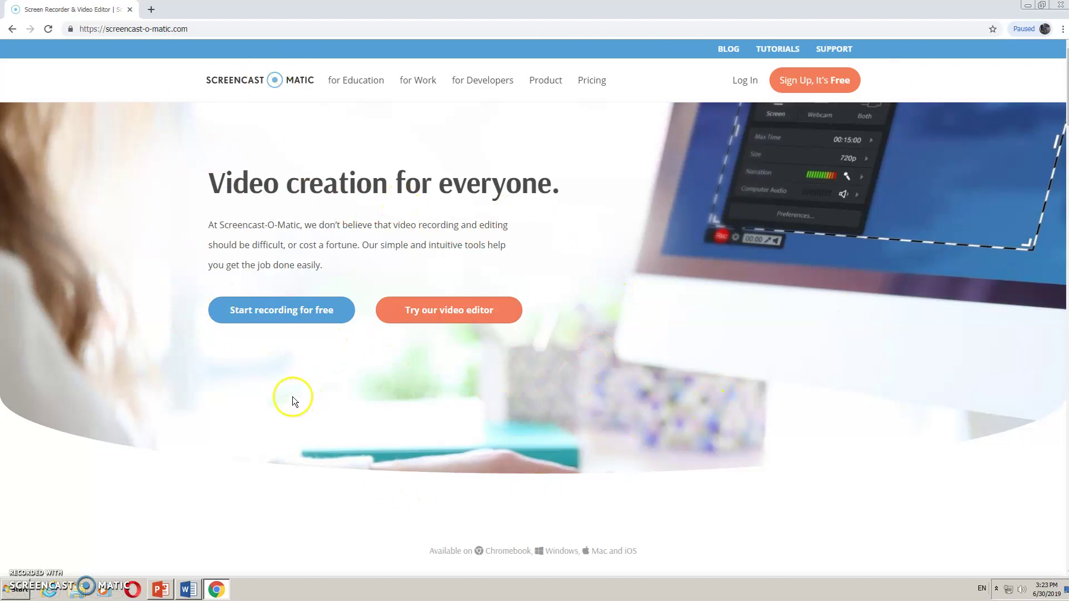
click(279, 312)
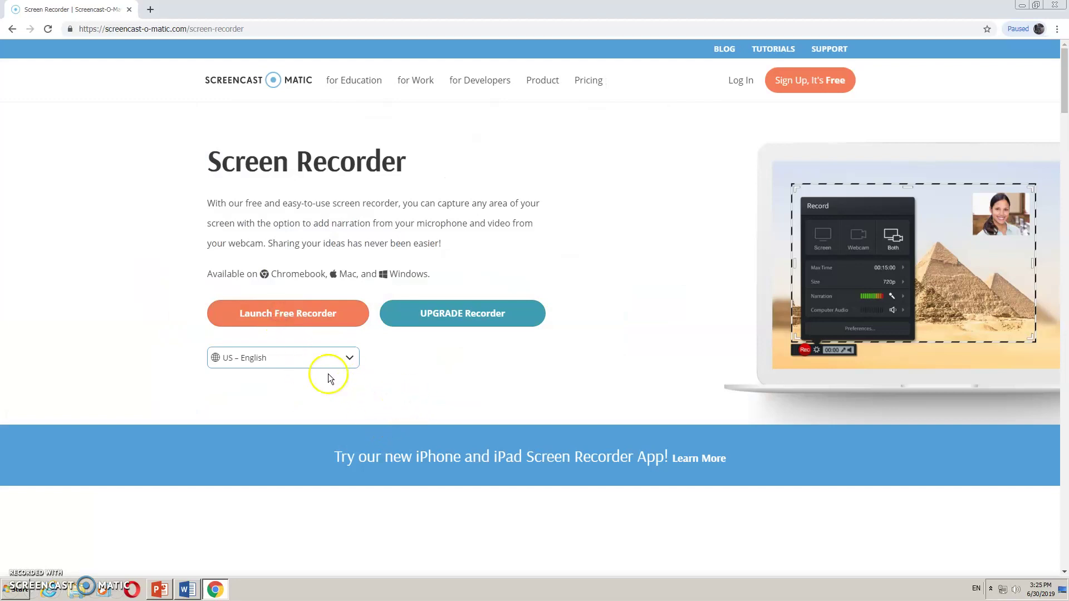
click(280, 313)
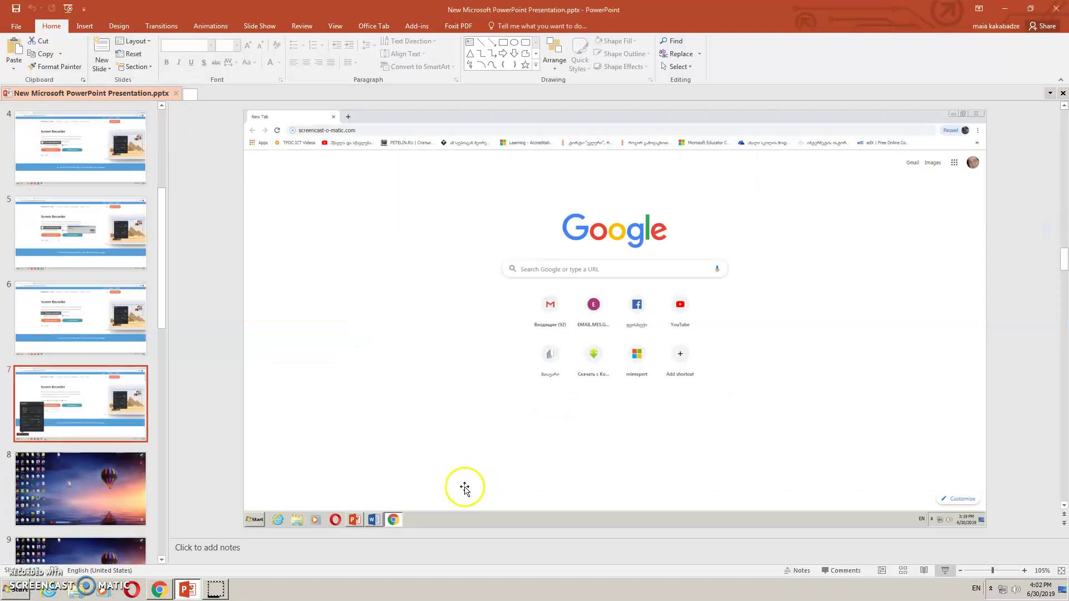
Step: Minimise the presentation, switch to Chrome and open screencast-o-matic.com
click(1003, 13)
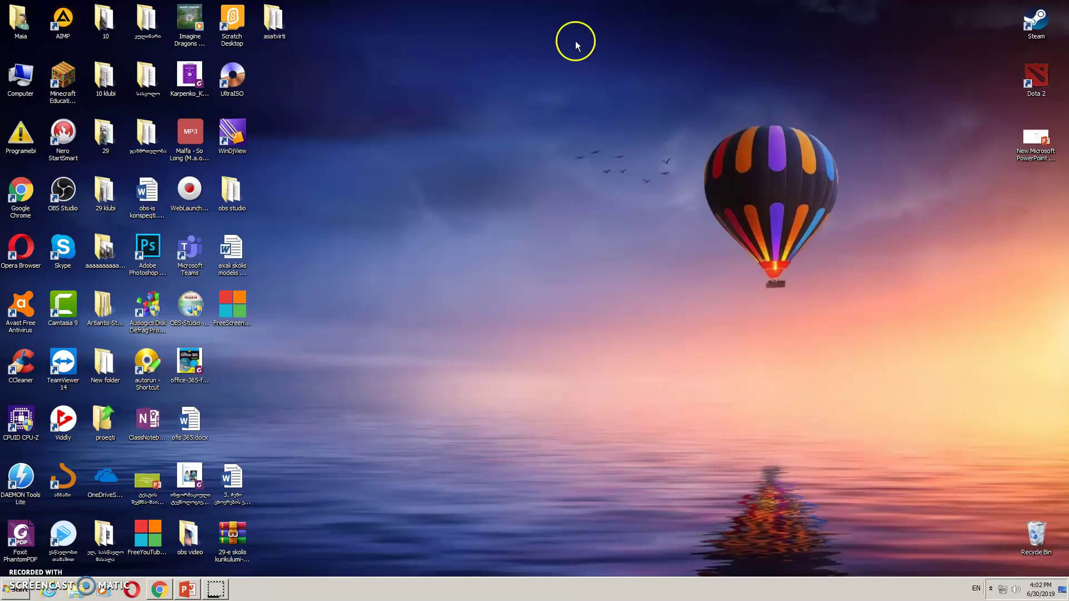
click(160, 589)
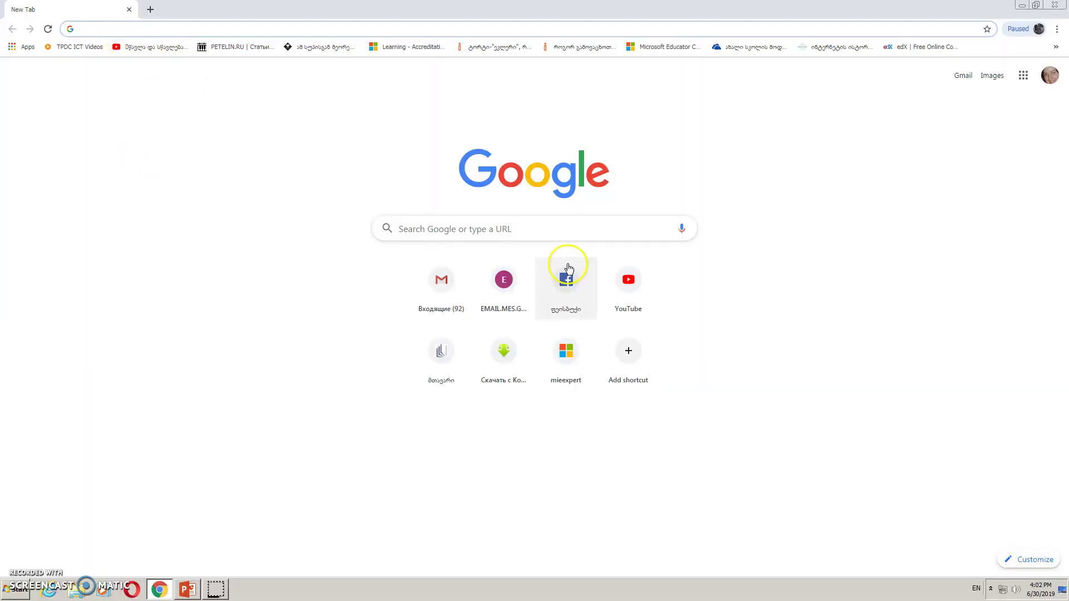
text(scr)
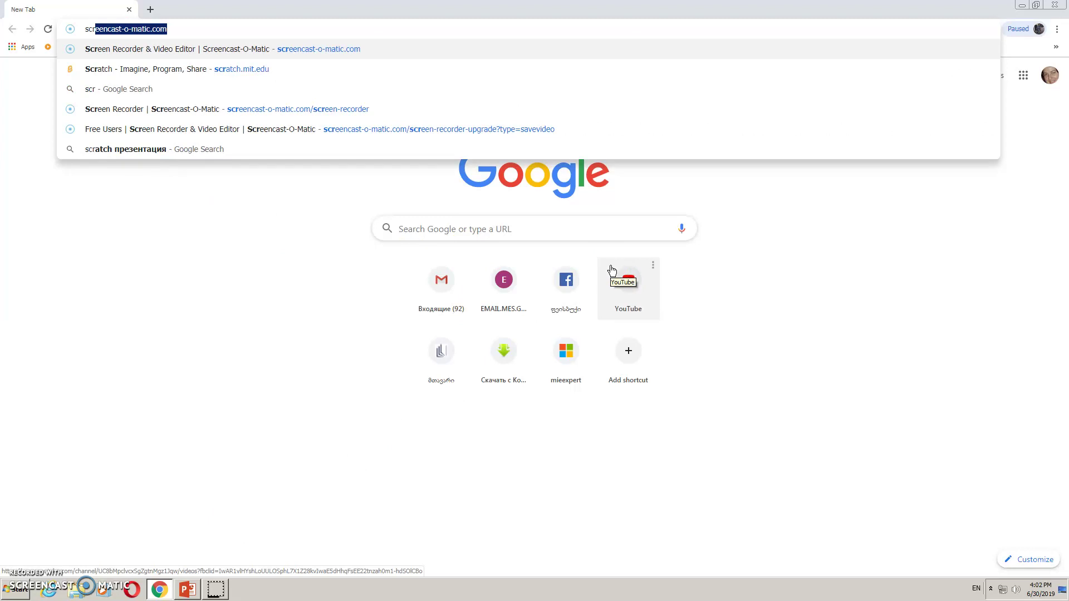
key(Return)
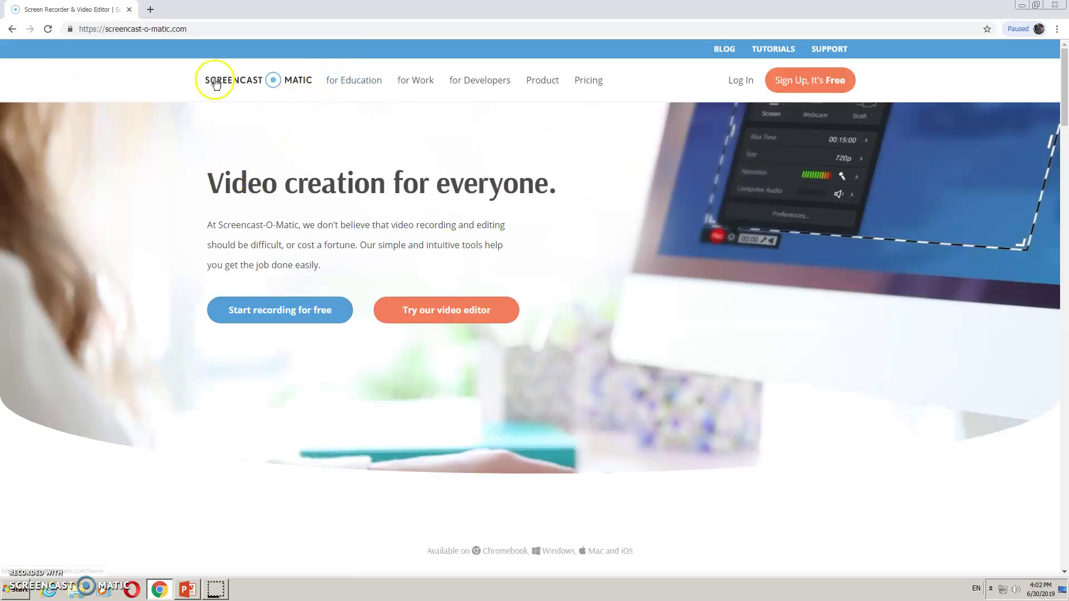
Step: Go to the free Screen Recorder page, launch the free recorder and minimise the browser
click(281, 313)
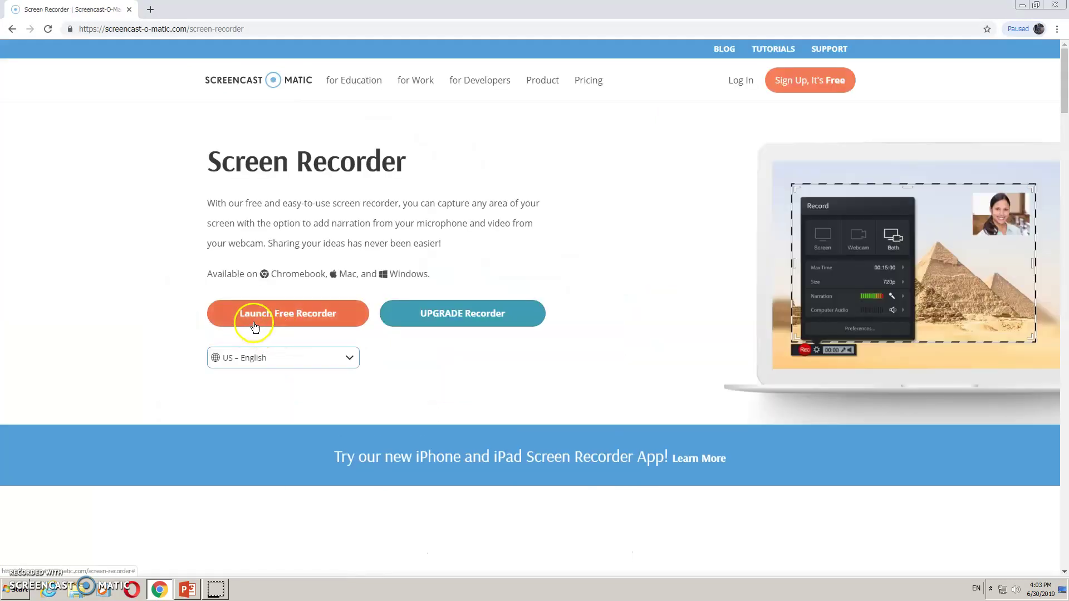
click(283, 315)
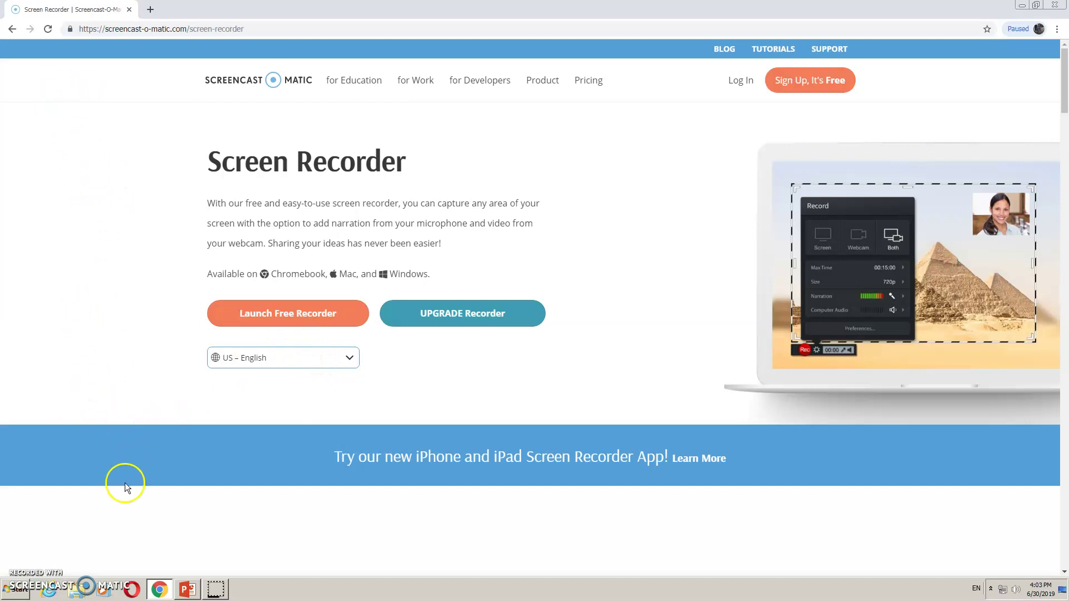
click(1022, 6)
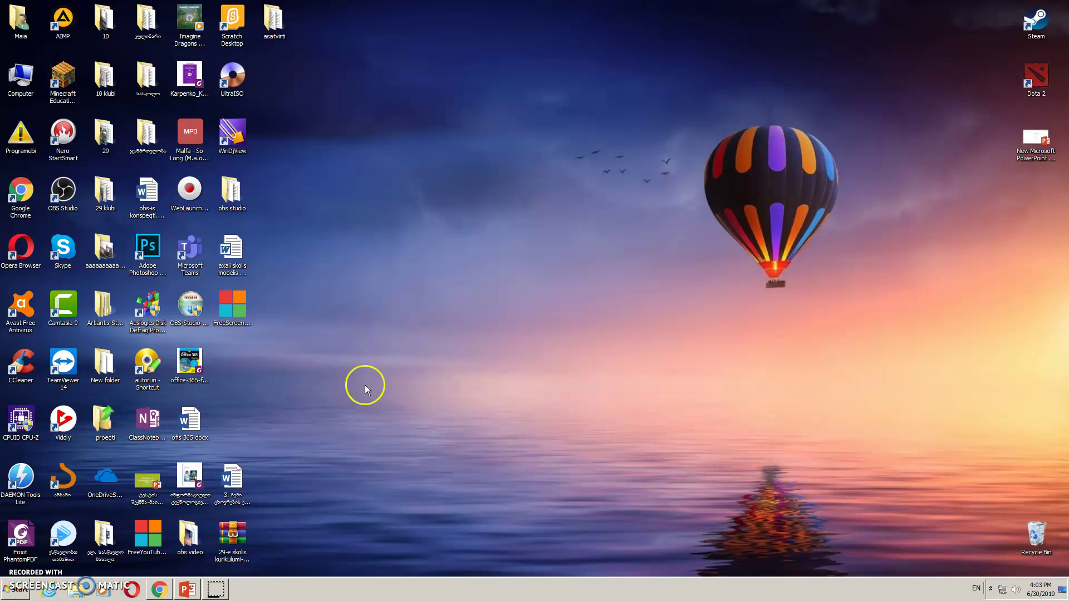
Step: Launch the Georgian interactive alphabet game from the desktop, start playing and trace the letter ა
double_click(64, 478)
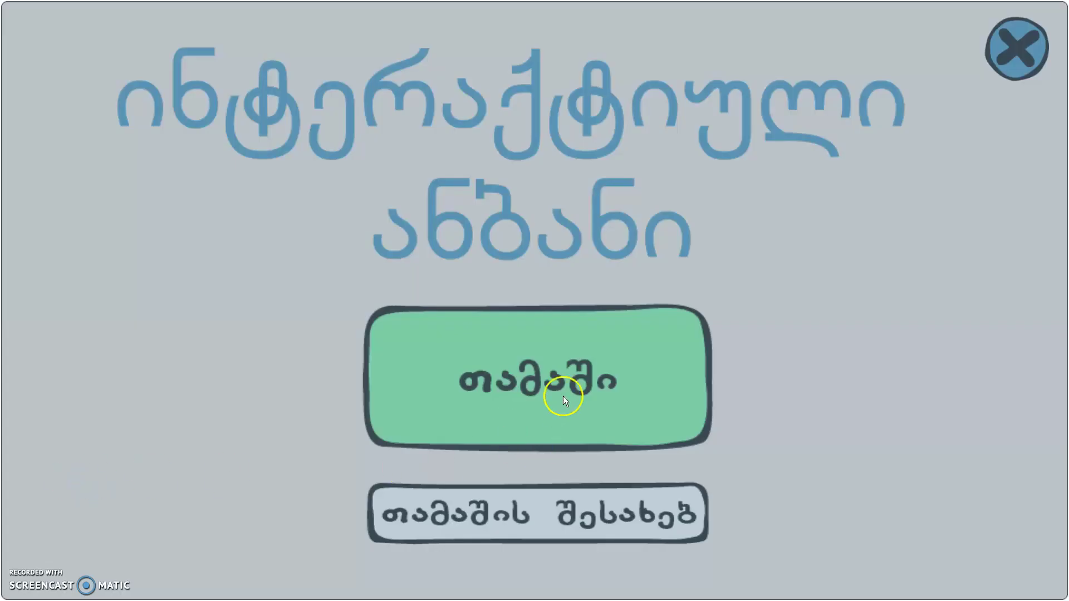
click(531, 379)
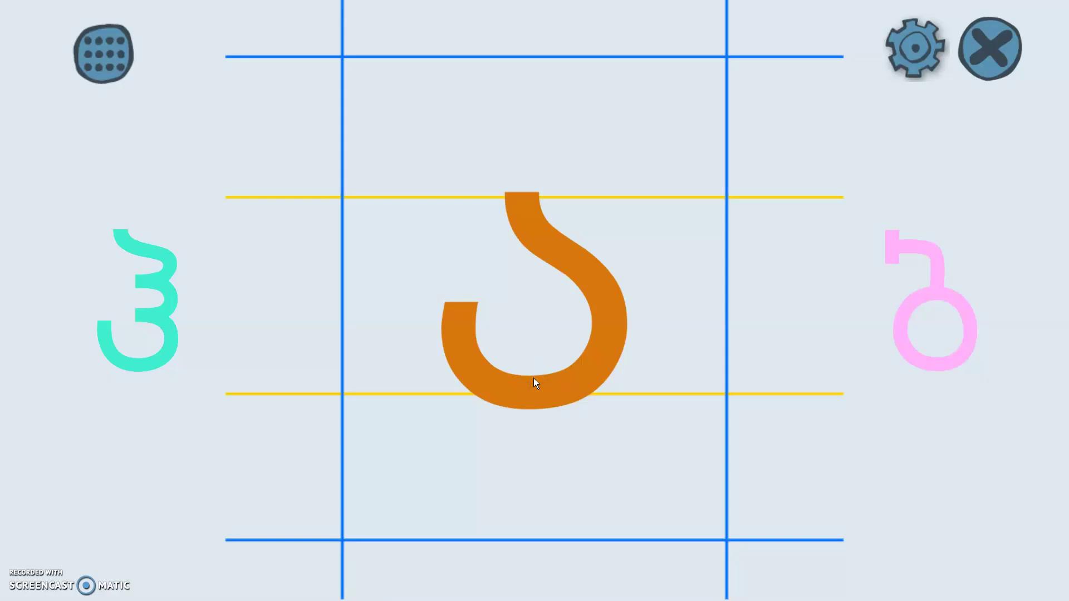
click(841, 389)
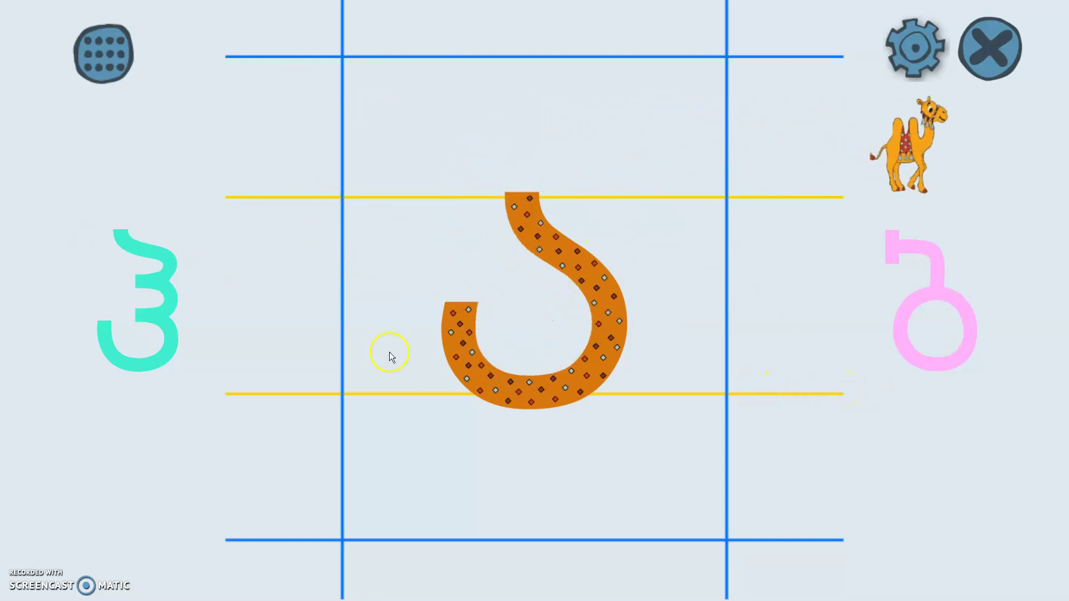
mouse_move(460, 310)
mouse_down()
mouse_move(459, 348)
mouse_move(484, 389)
mouse_move(528, 399)
mouse_move(602, 350)
mouse_move(604, 314)
mouse_move(578, 272)
mouse_move(527, 239)
mouse_move(520, 197)
mouse_up()
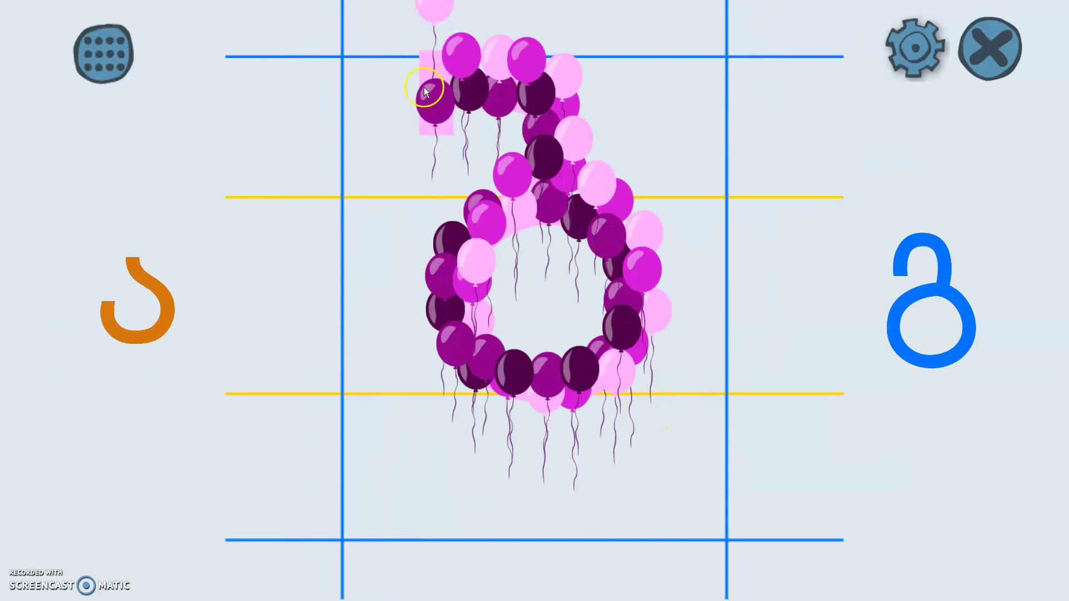
Step: Choose the letter ქ from the alphabet overview and trace its upper curve and long hooked stroke
click(106, 60)
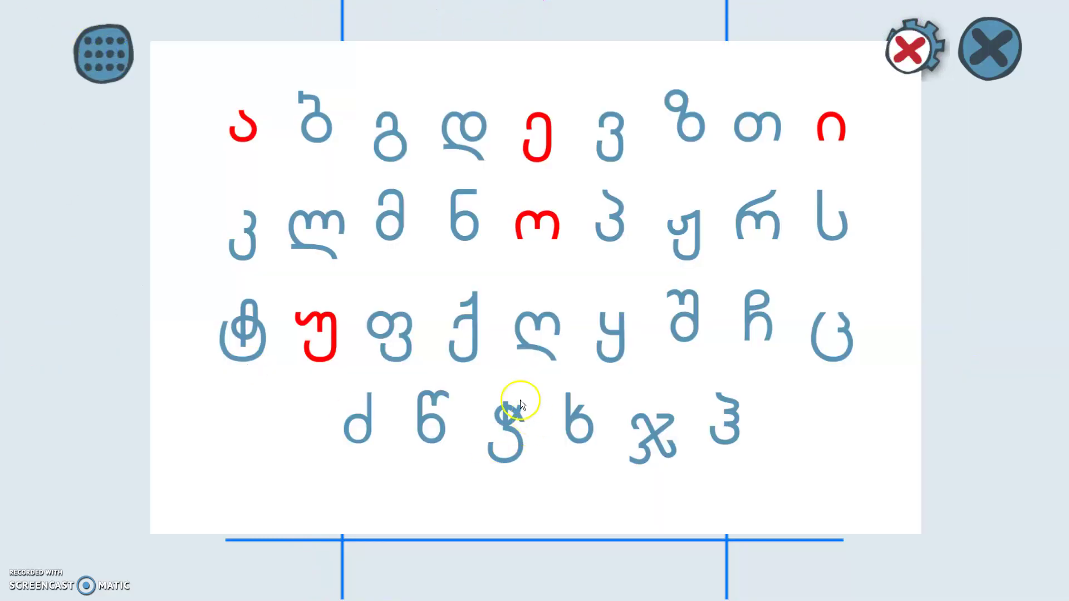
click(463, 346)
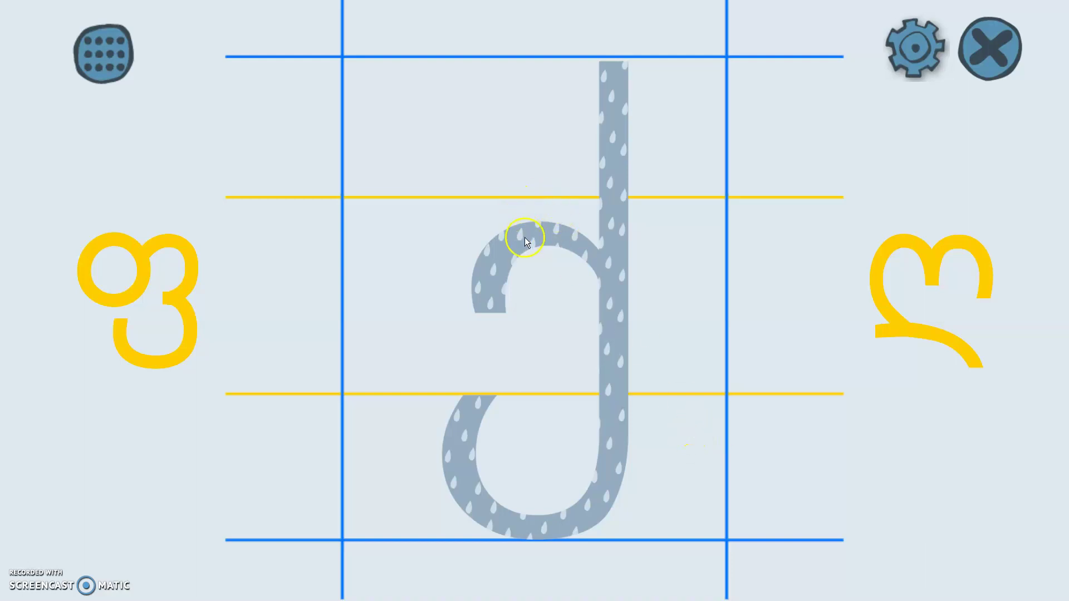
mouse_move(624, 209)
mouse_down()
mouse_move(498, 289)
mouse_move(503, 245)
mouse_move(543, 225)
mouse_move(596, 259)
mouse_move(531, 220)
mouse_move(483, 309)
mouse_up()
mouse_move(613, 66)
mouse_down()
mouse_move(616, 409)
mouse_move(603, 502)
mouse_move(576, 552)
mouse_move(484, 527)
mouse_move(459, 503)
mouse_move(476, 398)
mouse_up()
Step: Return to the previous letter ქ and trace both of its strokes again
drag(162, 205, 142, 343)
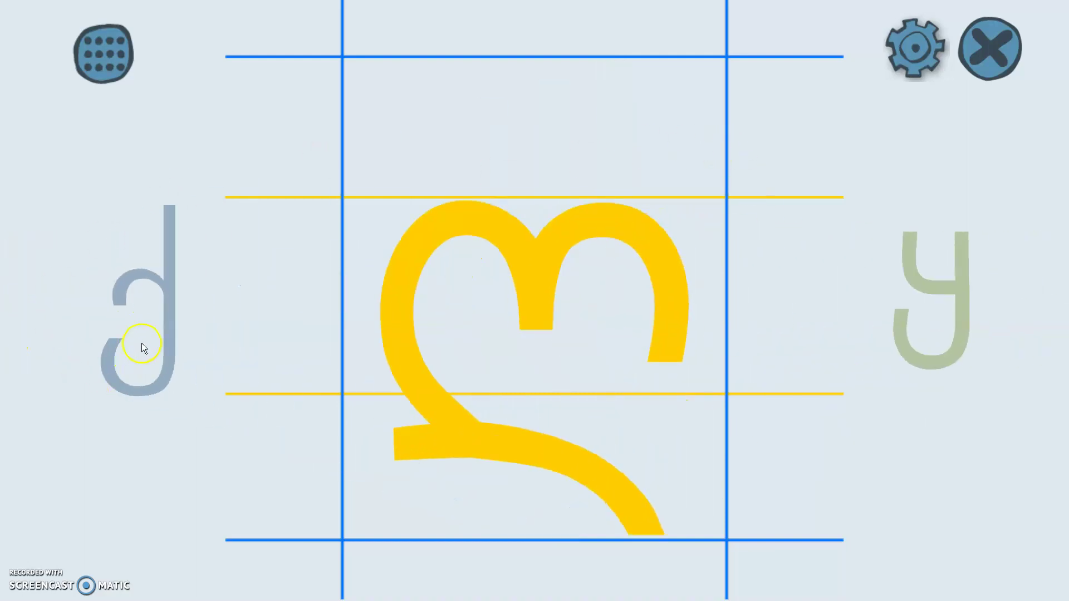
click(141, 343)
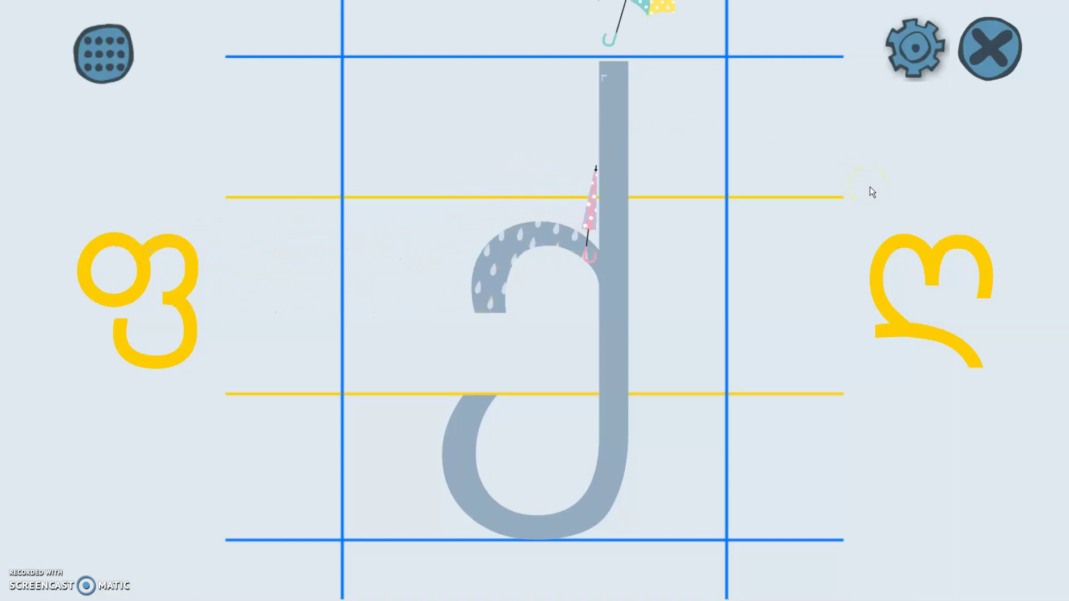
click(868, 209)
click(863, 332)
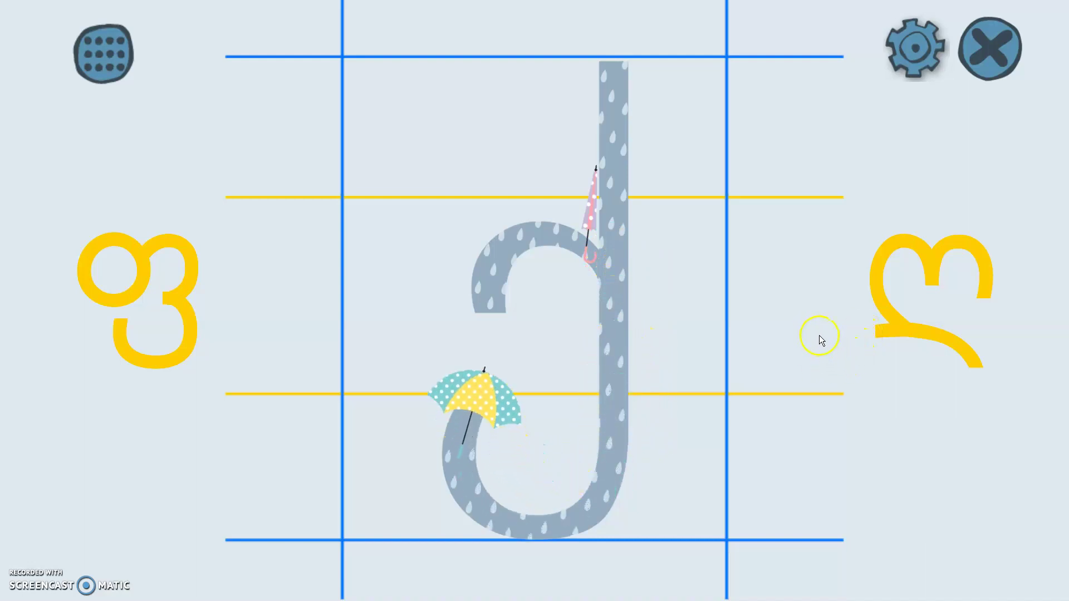
click(615, 63)
mouse_move(614, 63)
mouse_down()
mouse_move(615, 347)
mouse_move(601, 492)
mouse_move(577, 521)
mouse_move(523, 541)
mouse_move(463, 489)
mouse_up()
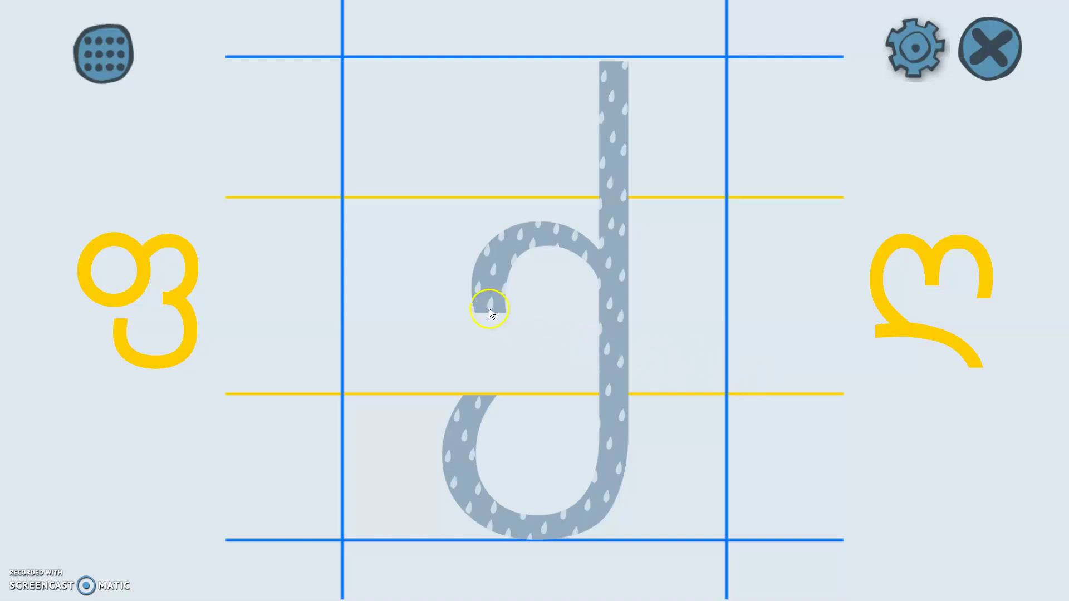
mouse_move(487, 307)
mouse_down()
mouse_move(488, 261)
mouse_move(501, 248)
mouse_move(534, 238)
mouse_move(583, 252)
mouse_up()
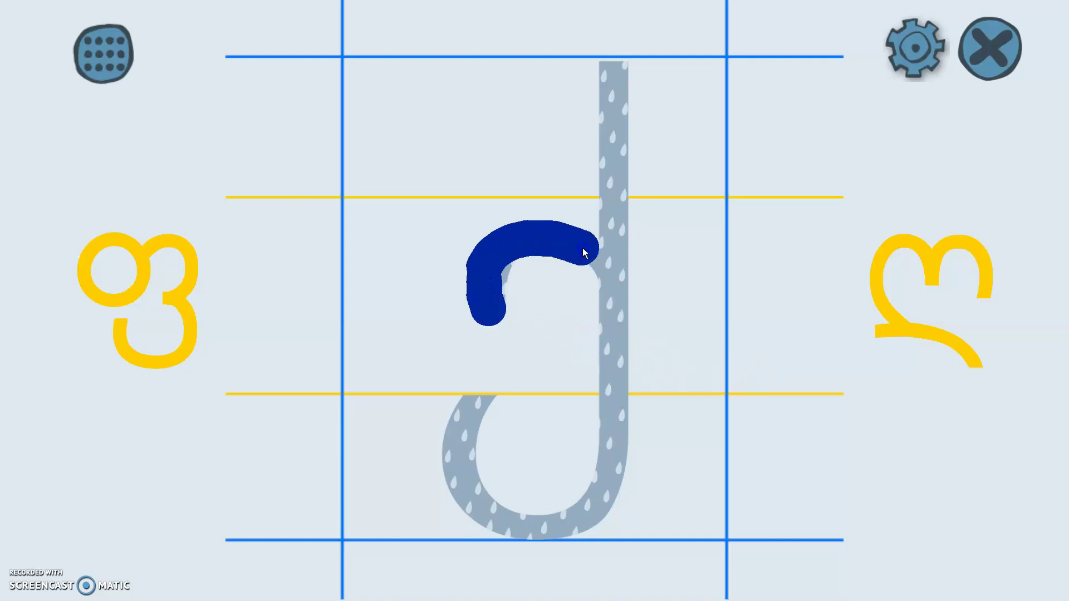
mouse_move(613, 71)
mouse_down()
mouse_move(620, 153)
mouse_move(594, 477)
mouse_move(553, 529)
mouse_move(469, 518)
mouse_move(467, 400)
mouse_up()
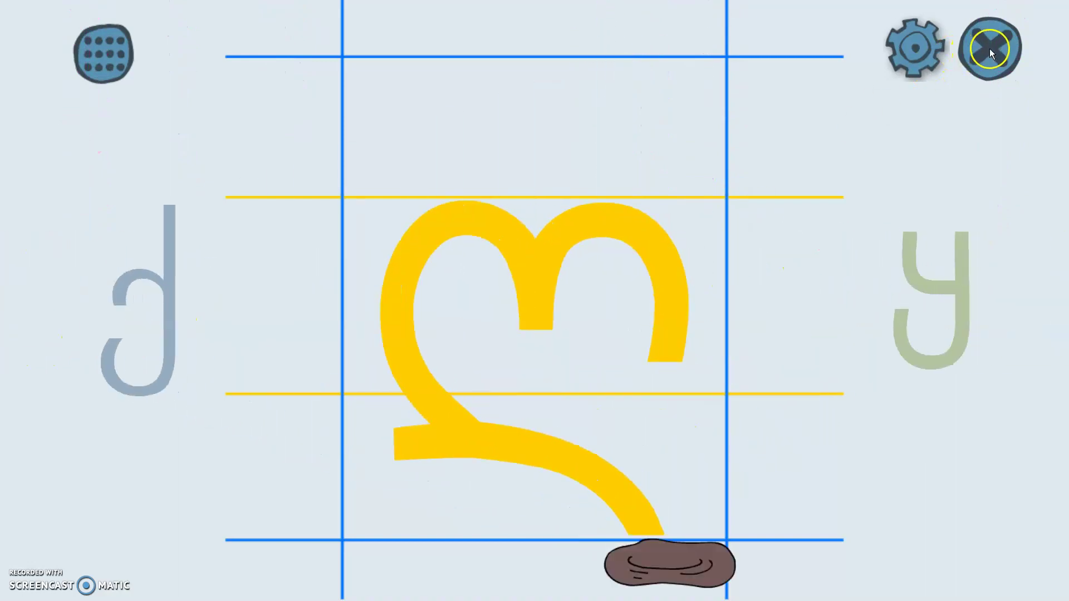
Step: Close the alphabet game, switch to PowerPoint and start the slideshow from slide 8
click(985, 52)
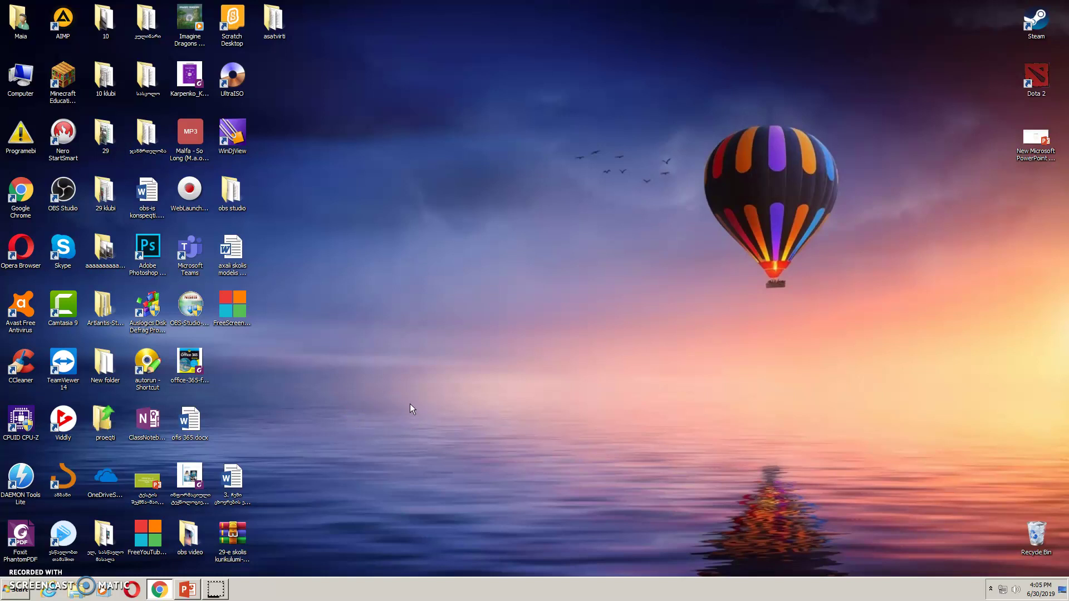
click(185, 591)
key(Down)
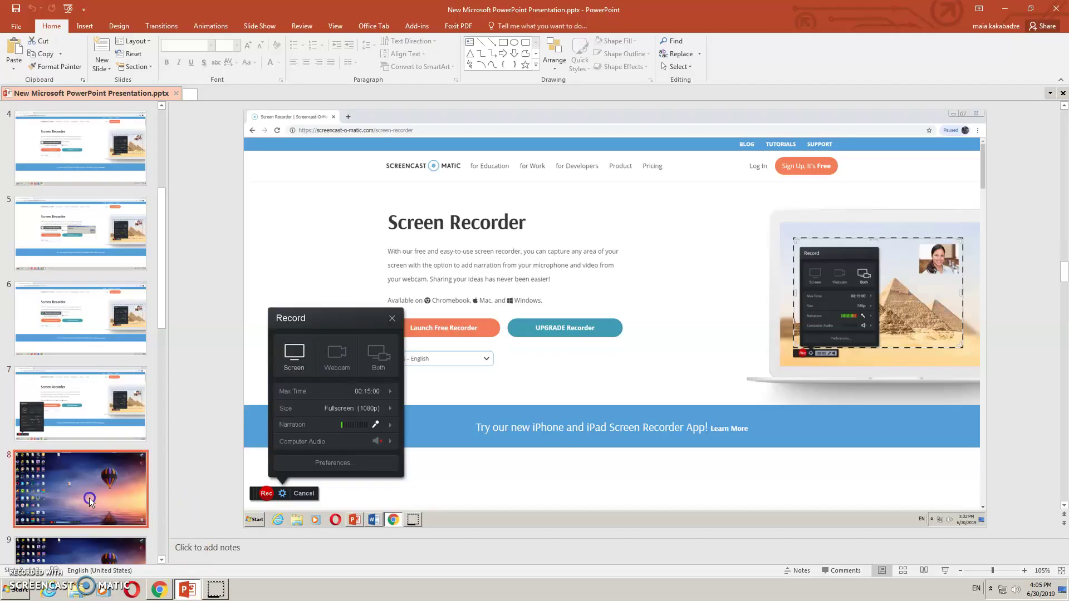
click(945, 571)
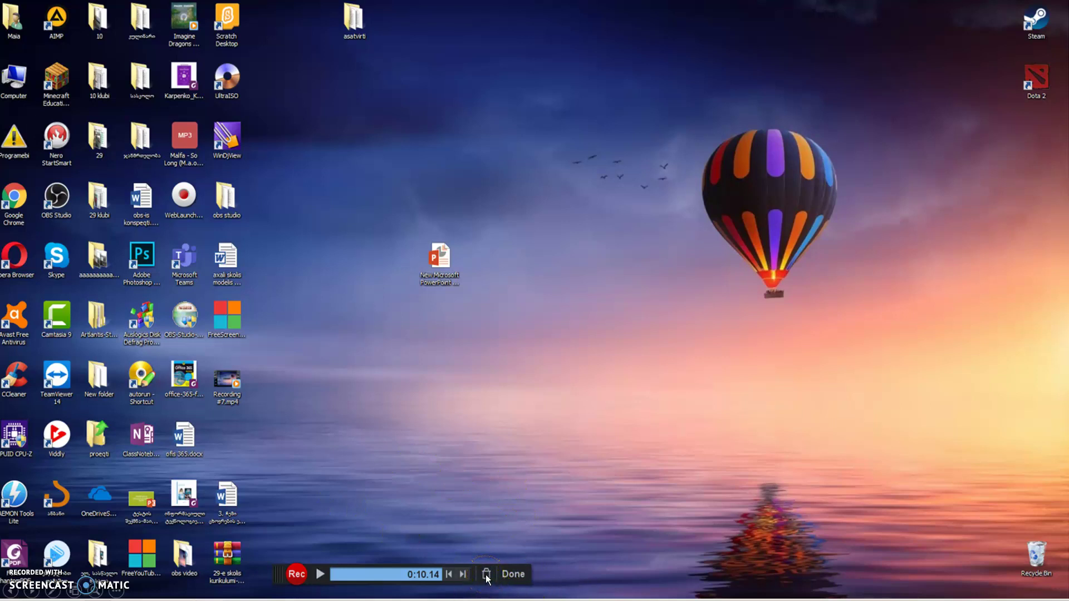
Step: Finish the recording with Done, choose Save / Upload and expand the full list of output options
click(513, 573)
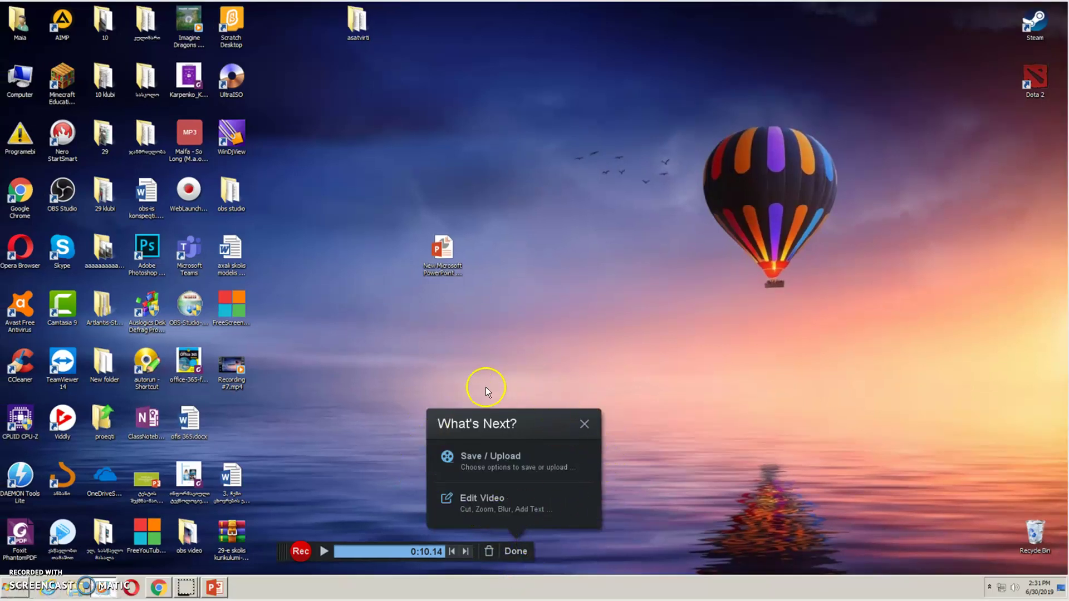
click(493, 460)
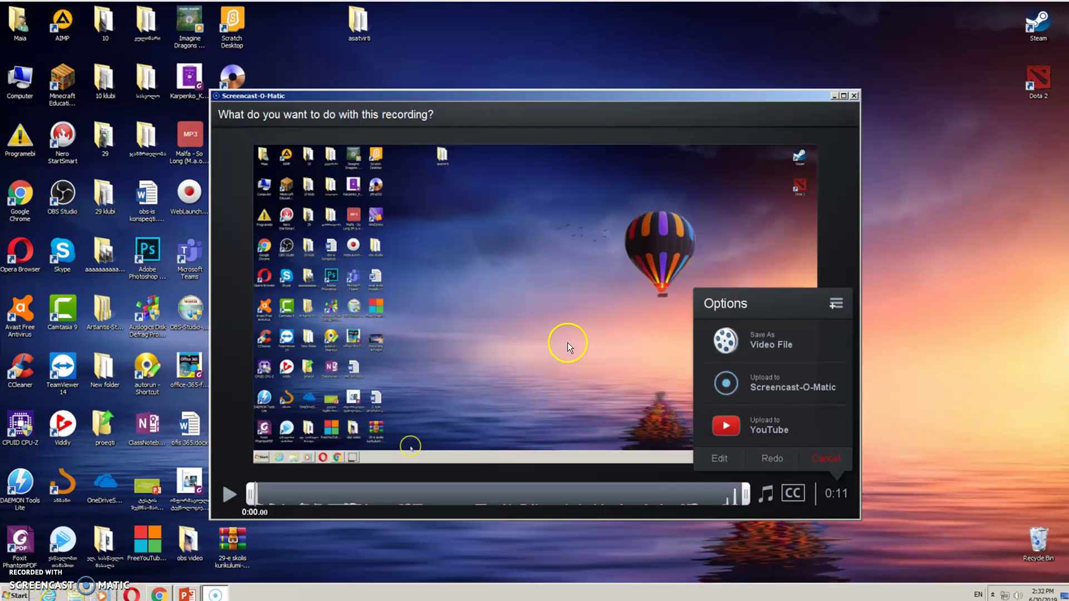
click(837, 303)
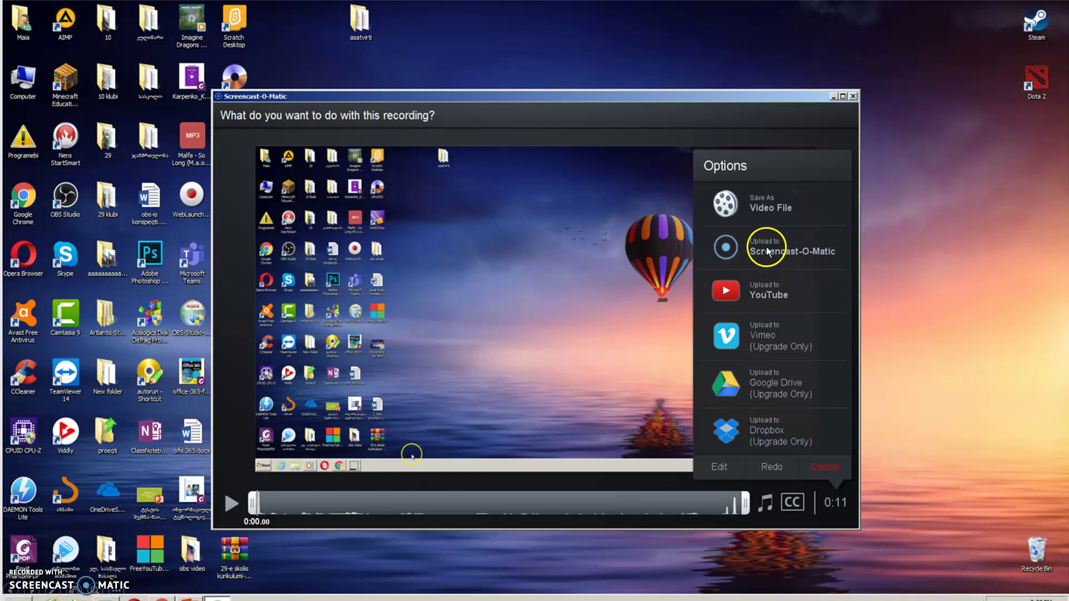
Step: Publish the recording as the MP4 video file Recording #8 on the Desktop and play it
click(767, 207)
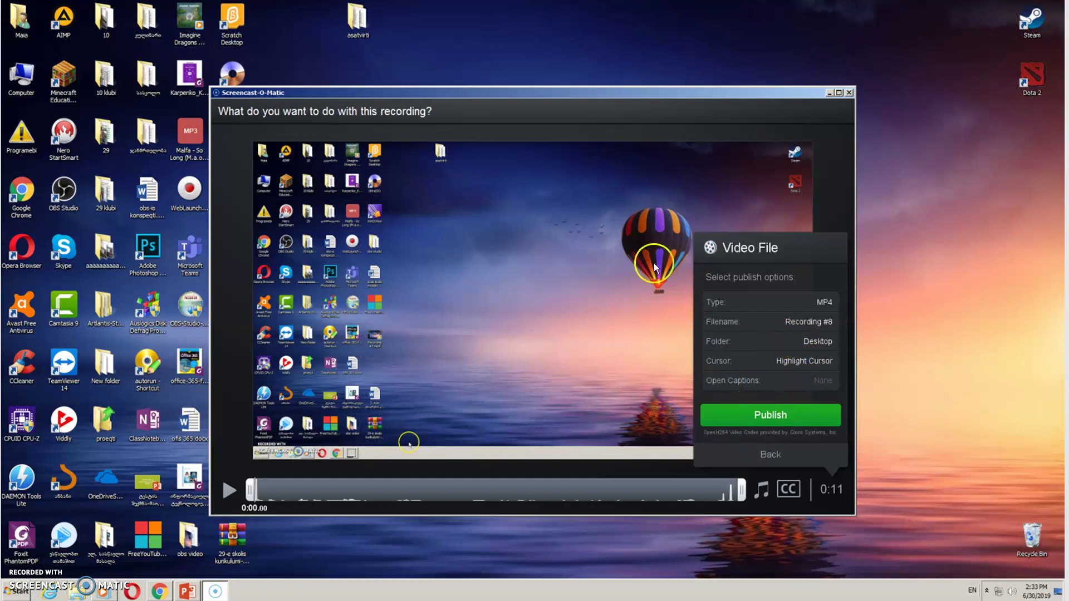
click(773, 414)
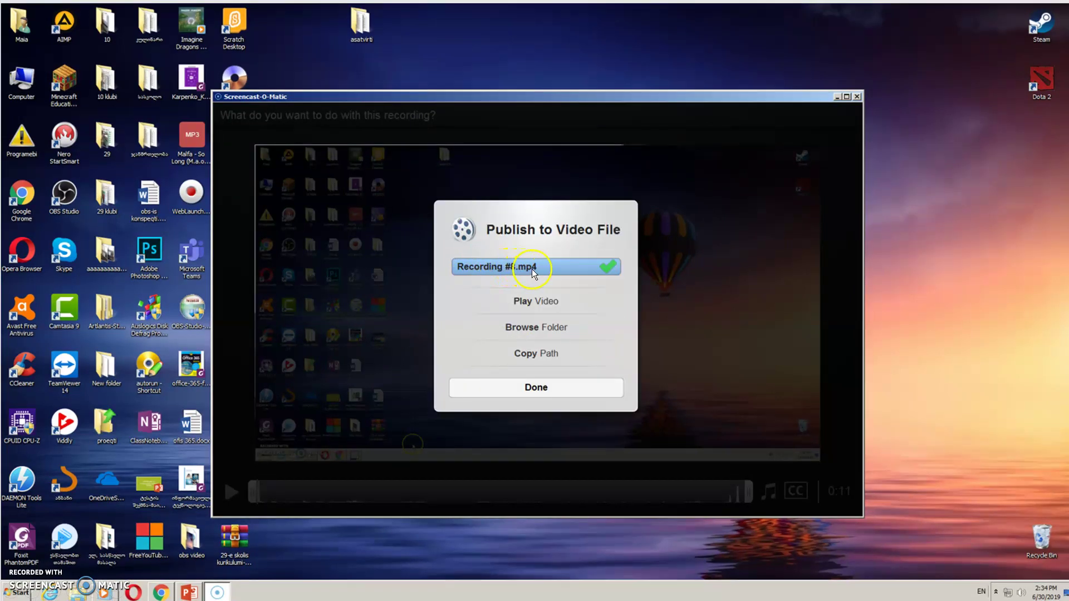
click(536, 388)
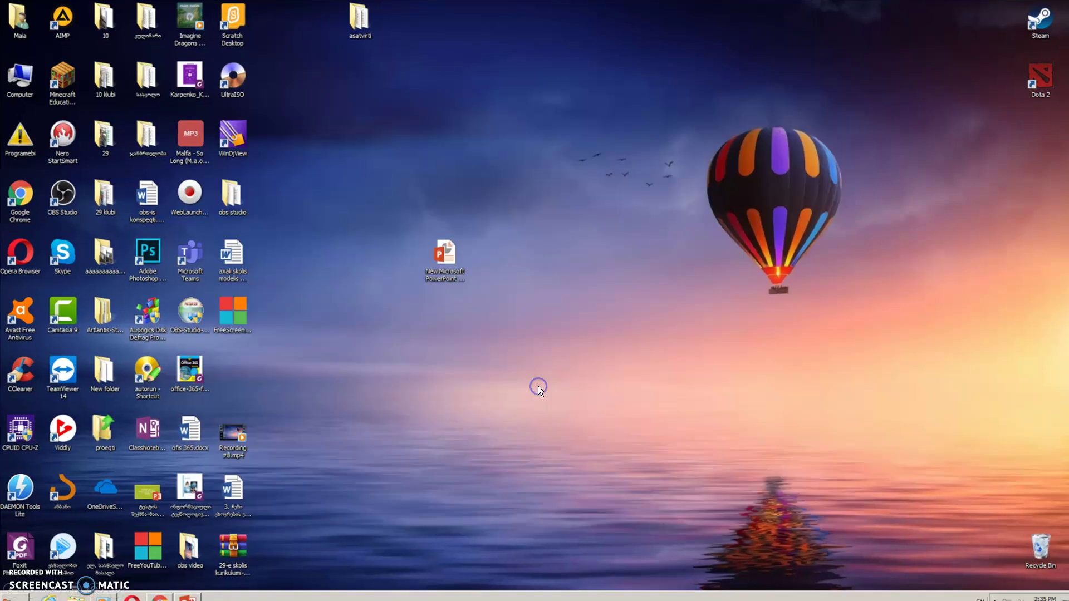
double_click(235, 432)
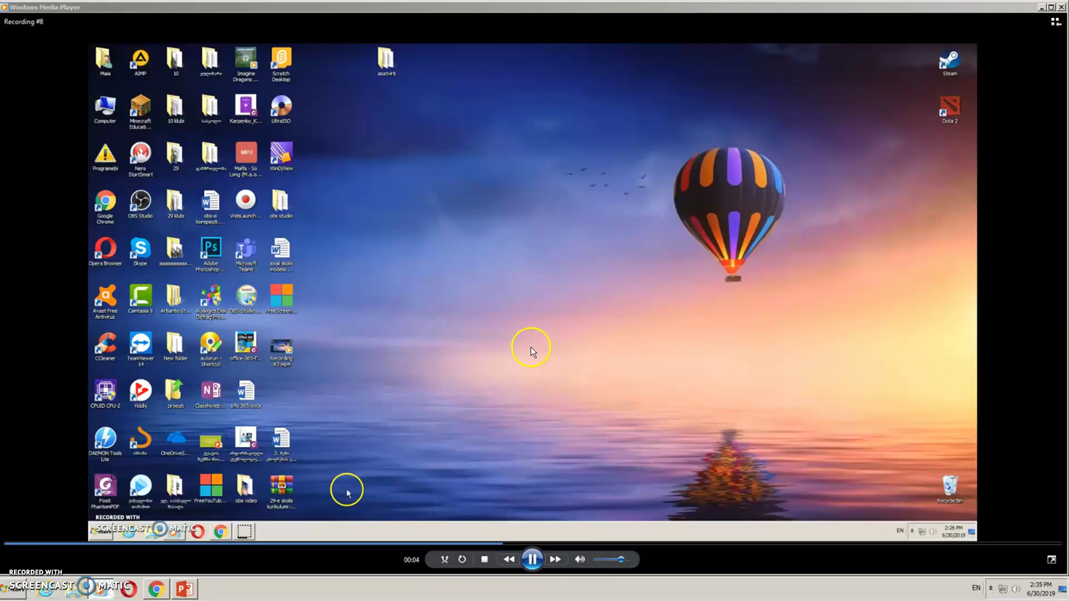